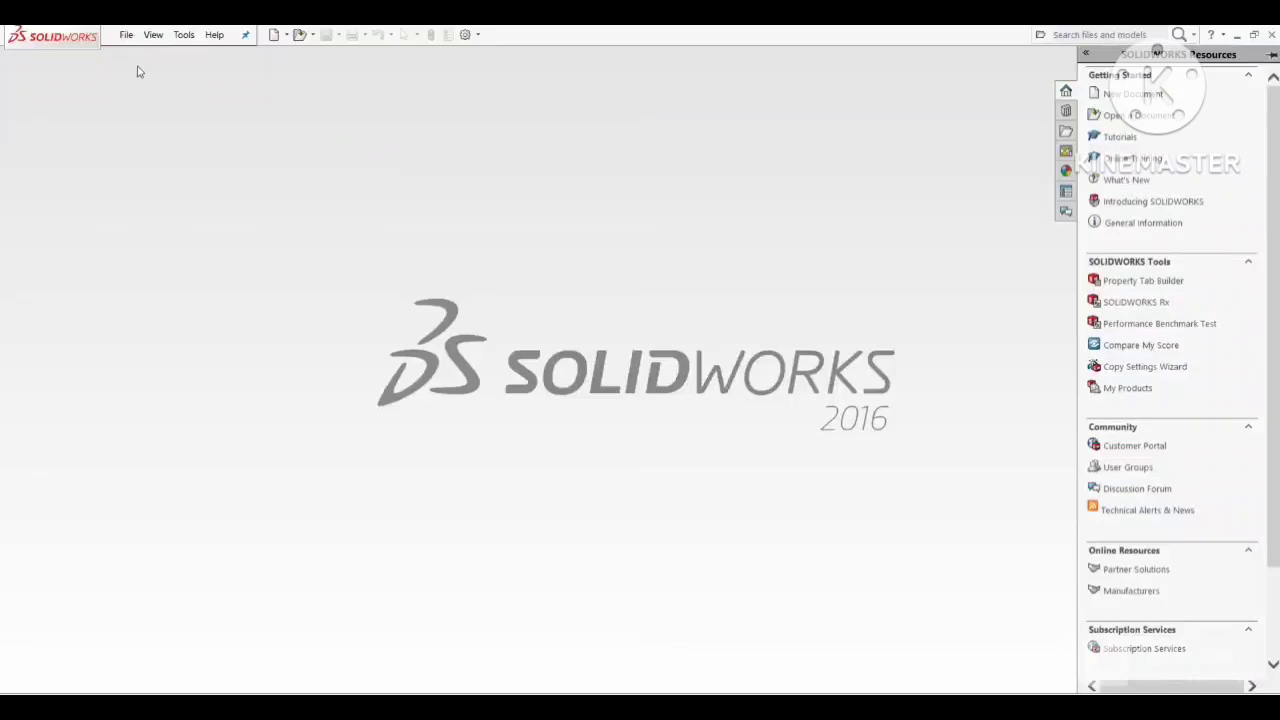
Step: Create a new blank Part document (Part1) from the File menu
left_click(128, 35)
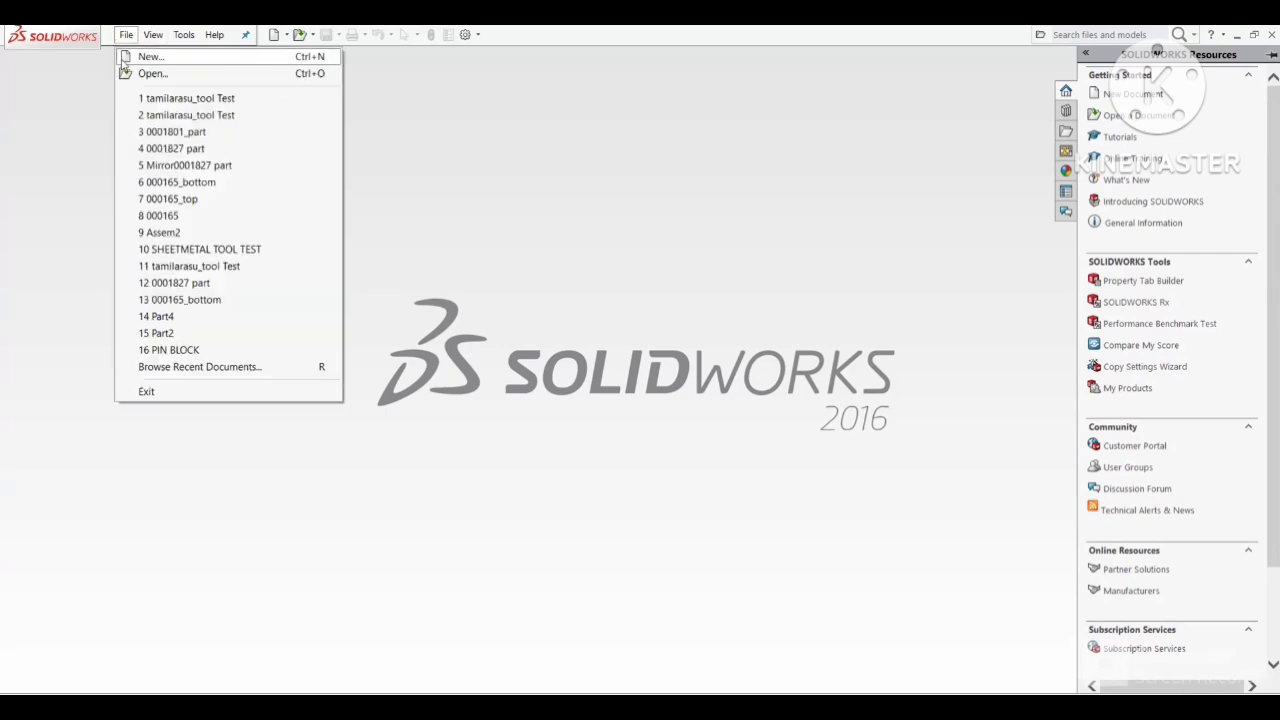
left_click(127, 60)
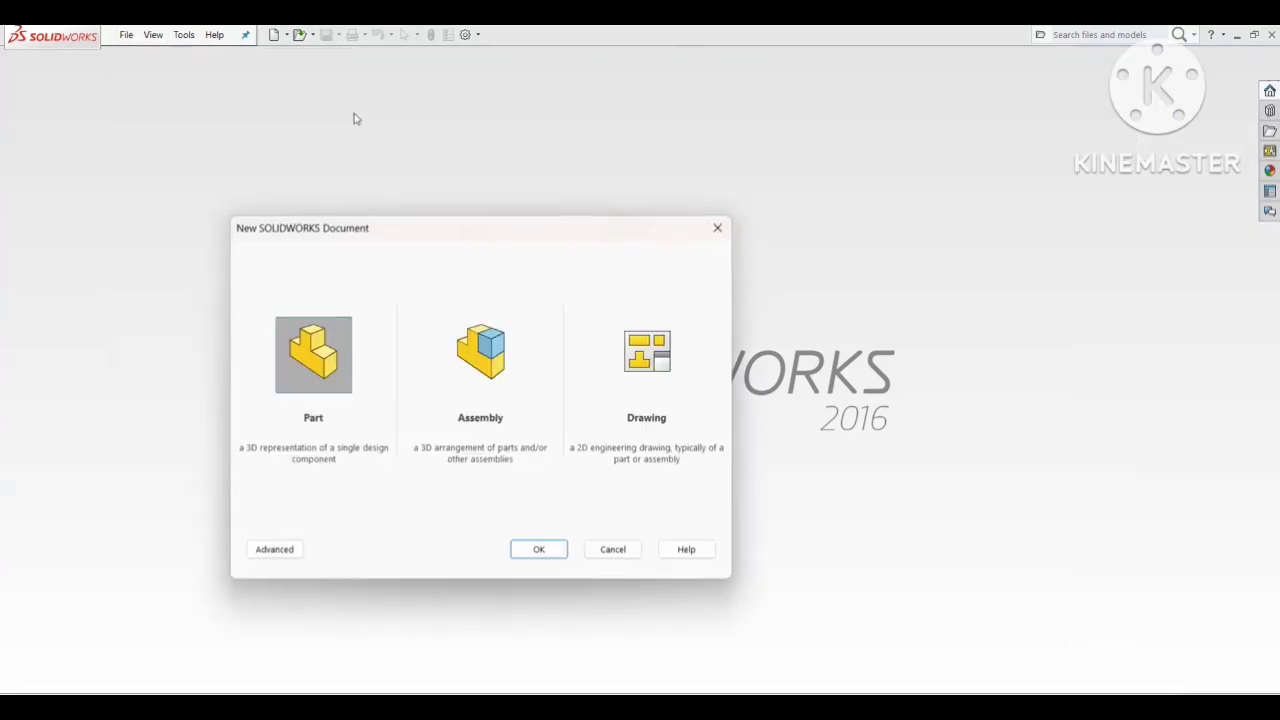
left_click(532, 551)
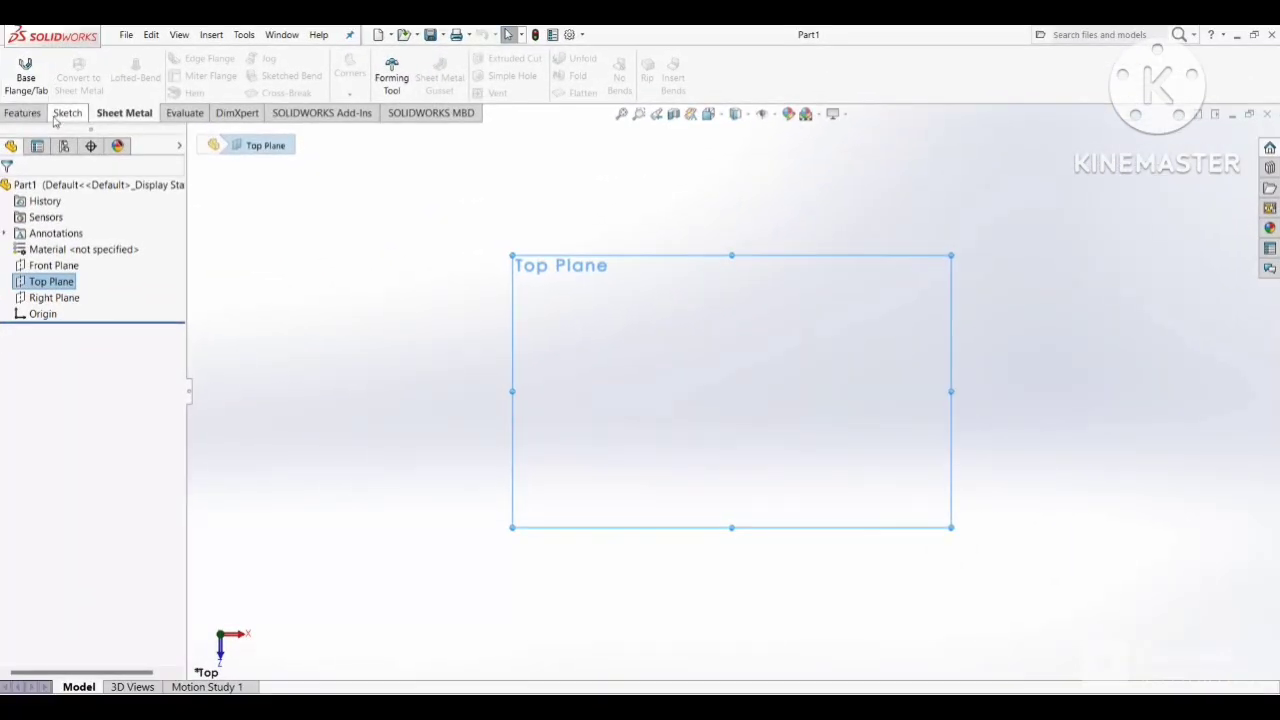
Step: Sketch a center rectangle on the Top Plane, centred on the origin
left_click(67, 114)
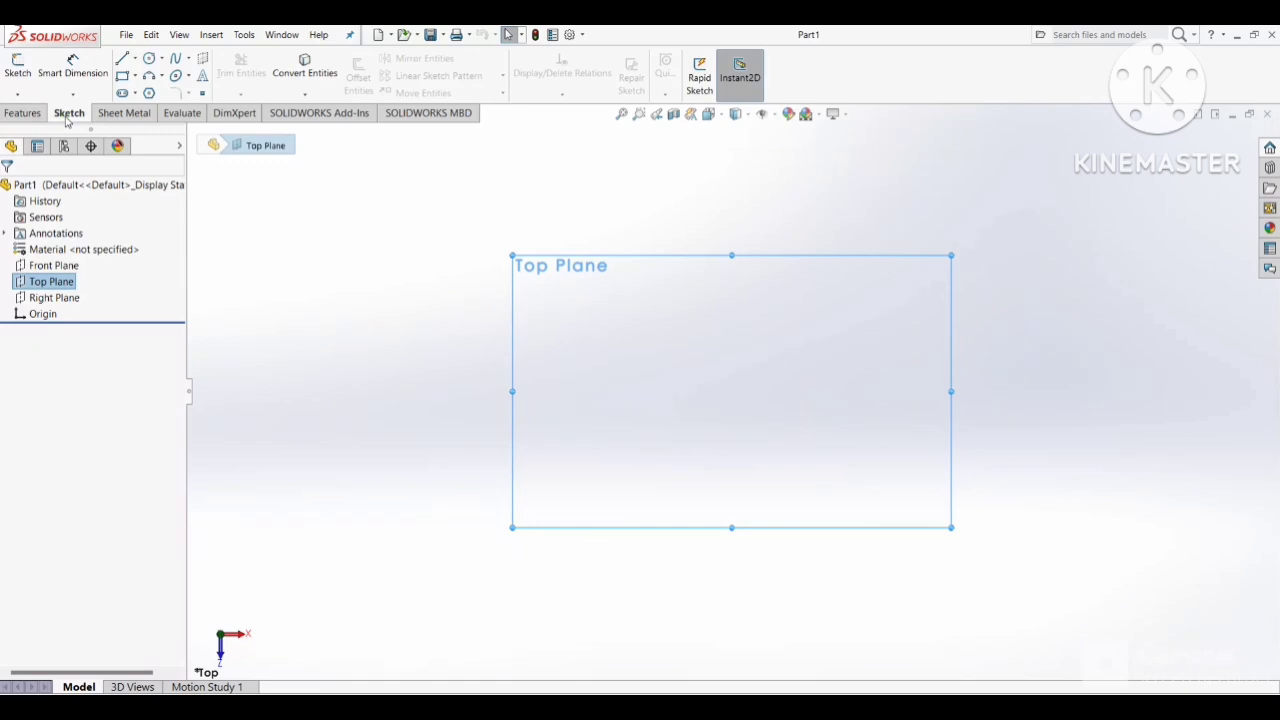
left_click(20, 75)
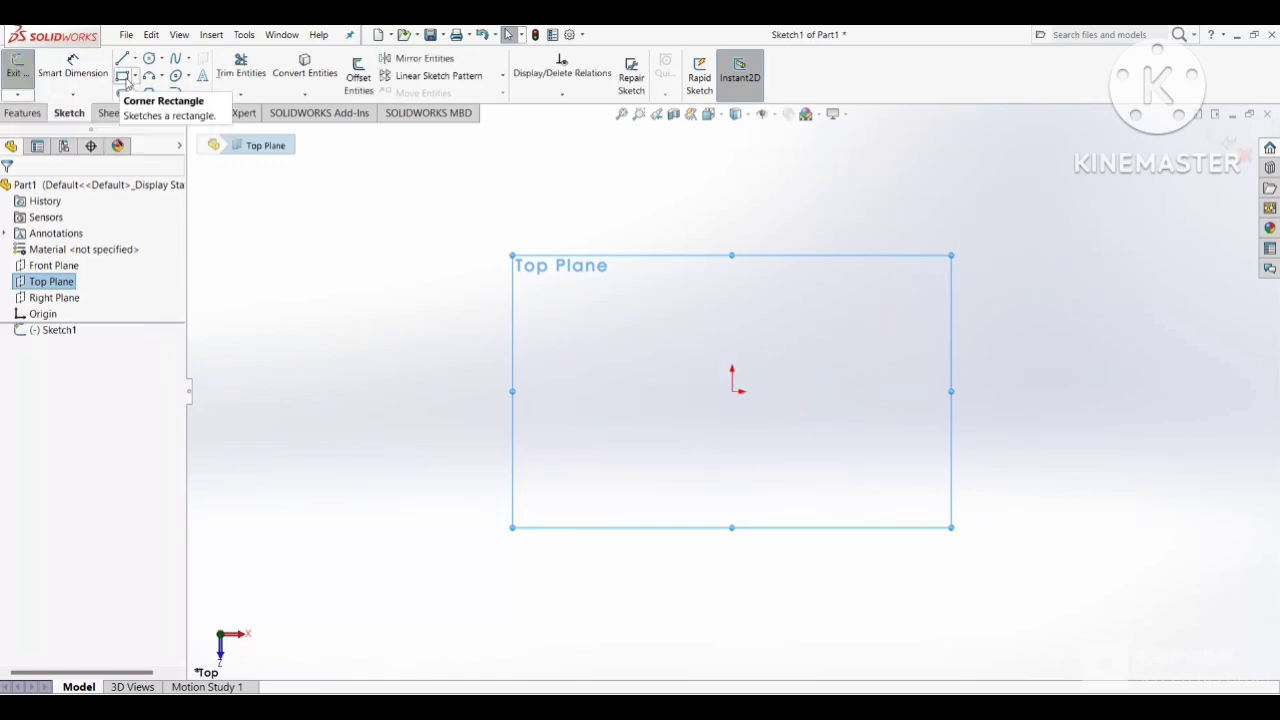
left_click(137, 79)
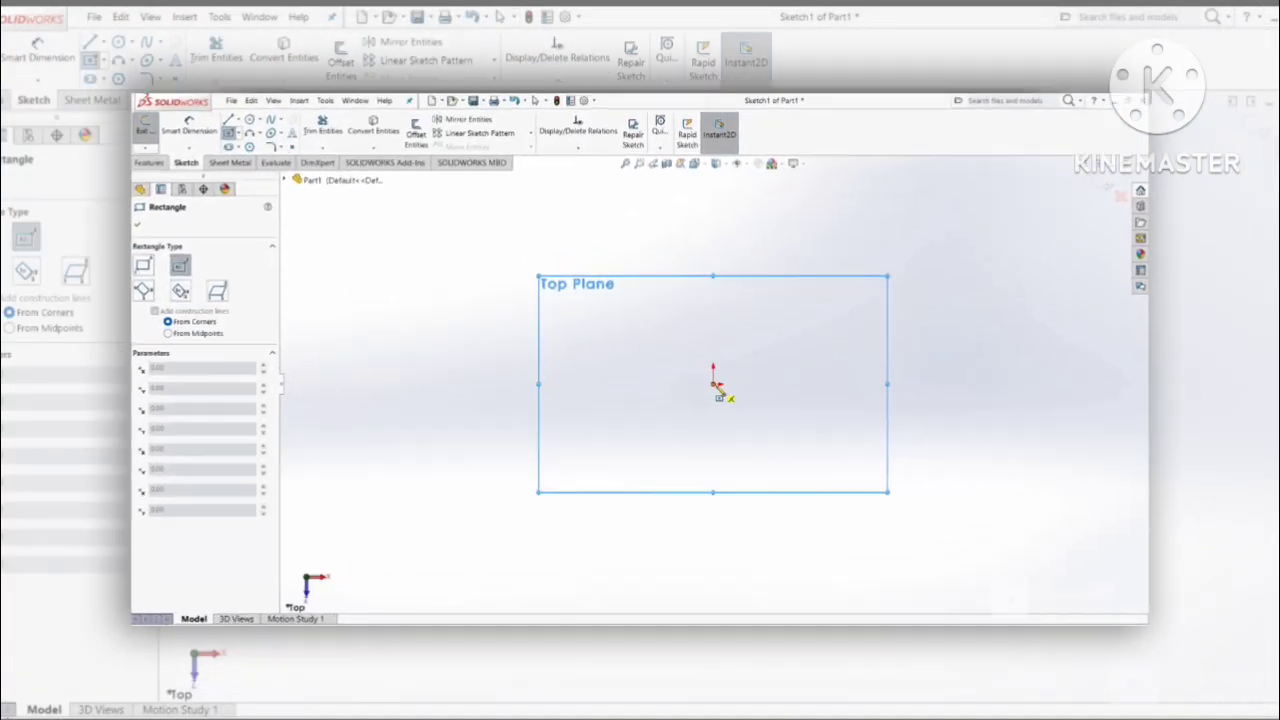
left_click(732, 390)
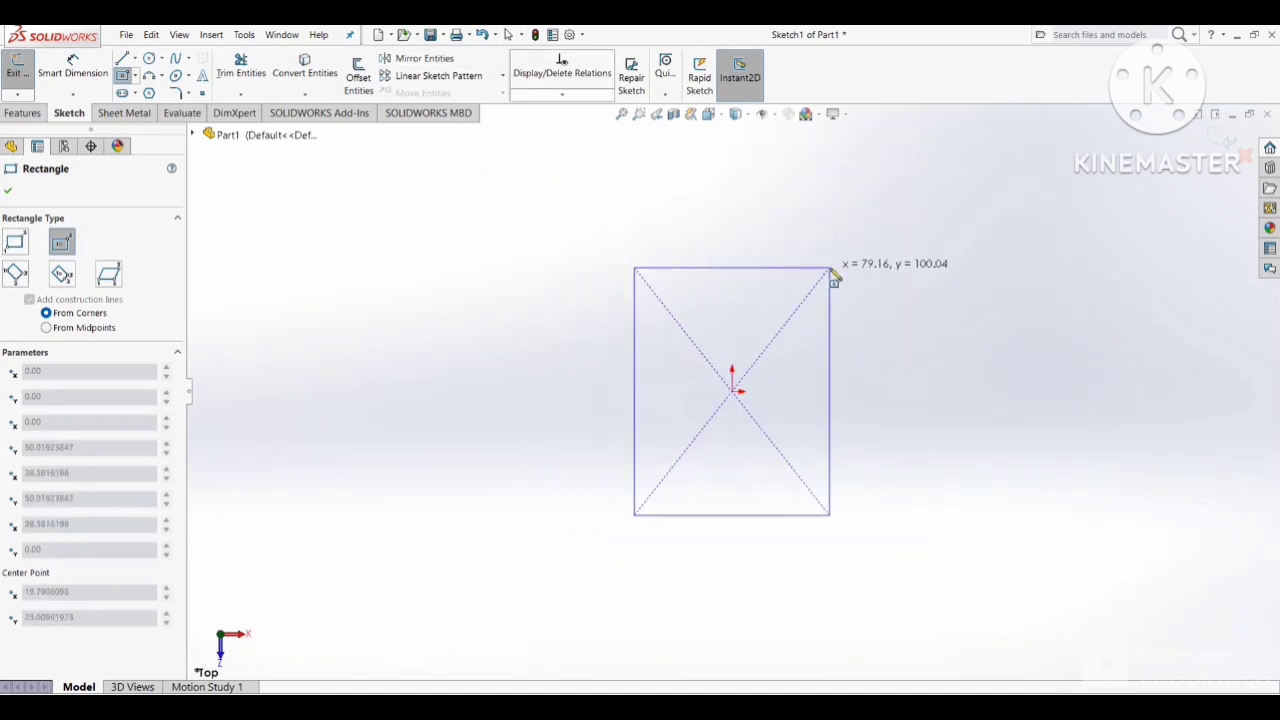
left_click(969, 241)
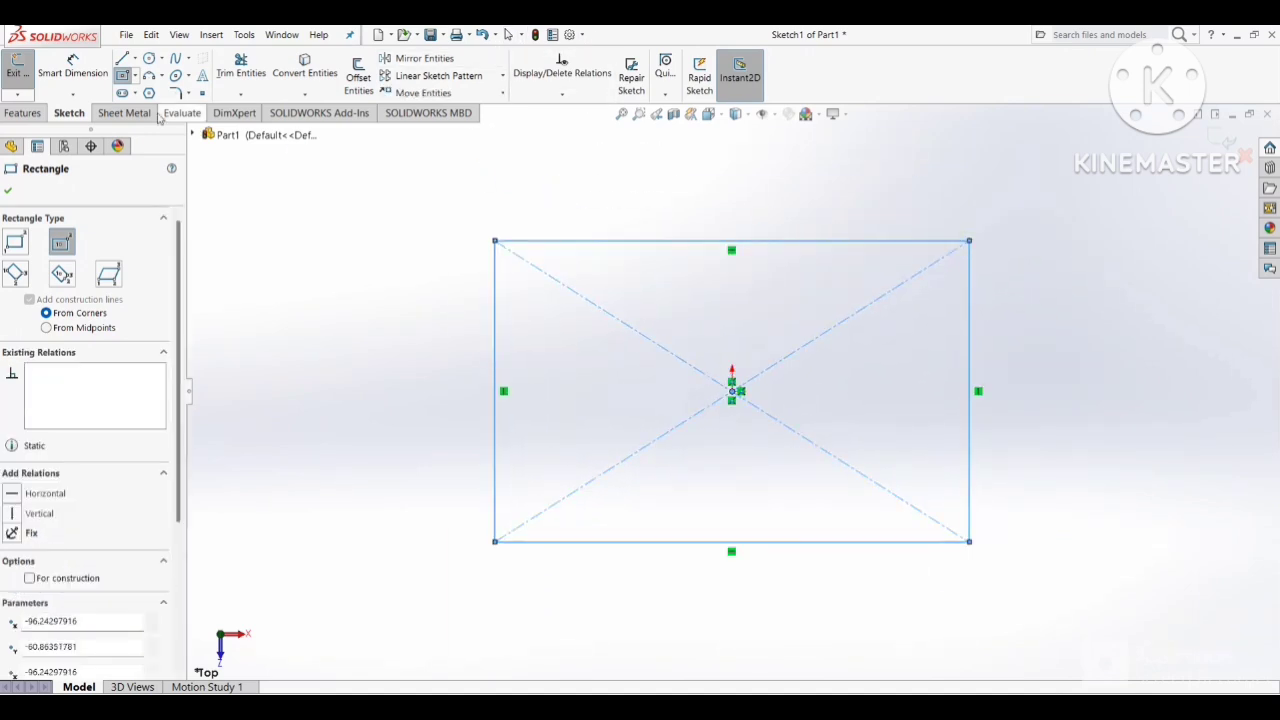
left_click(72, 65)
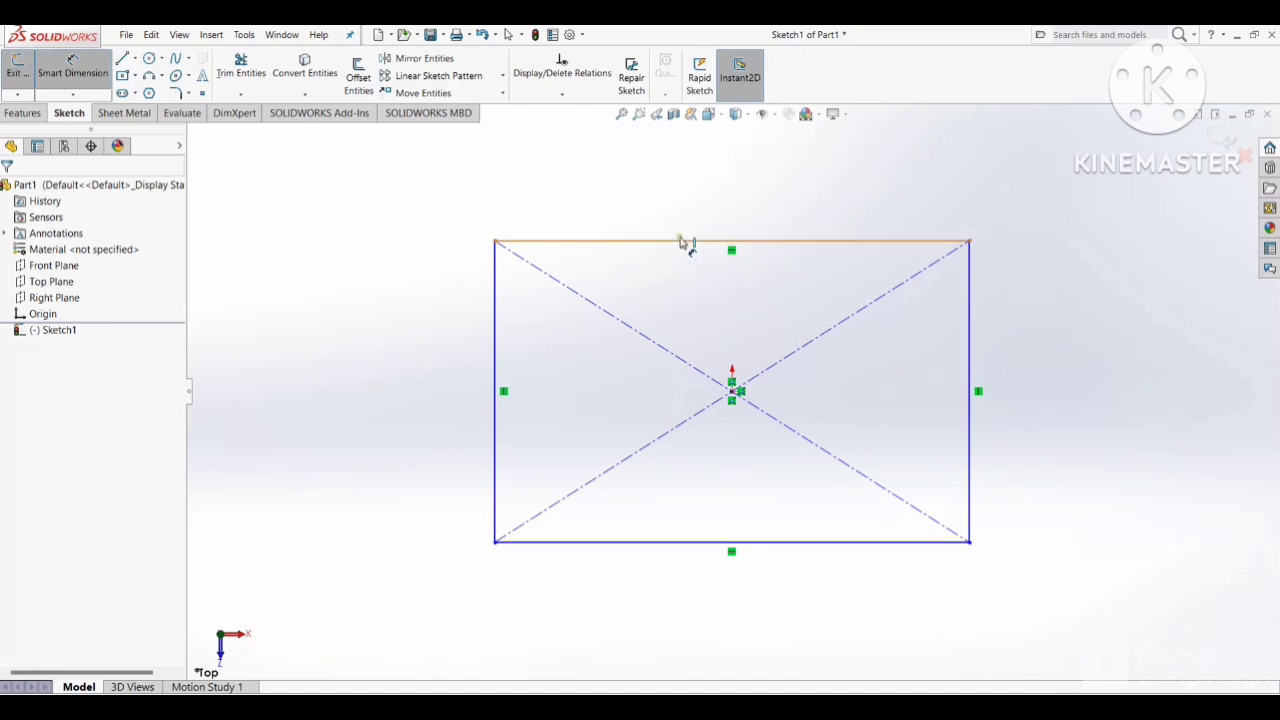
Step: Dimension the rectangle 200 mm wide and 150 mm tall, then fit it in view
left_click(726, 242)
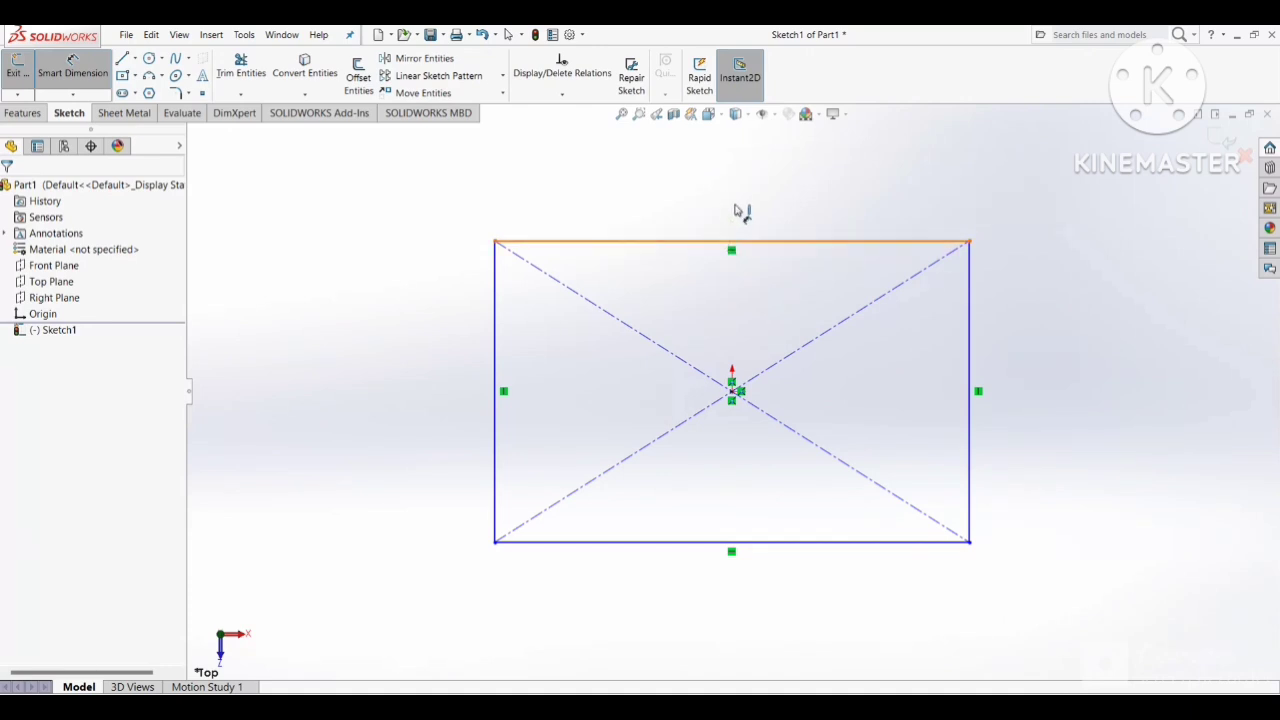
left_click(742, 200)
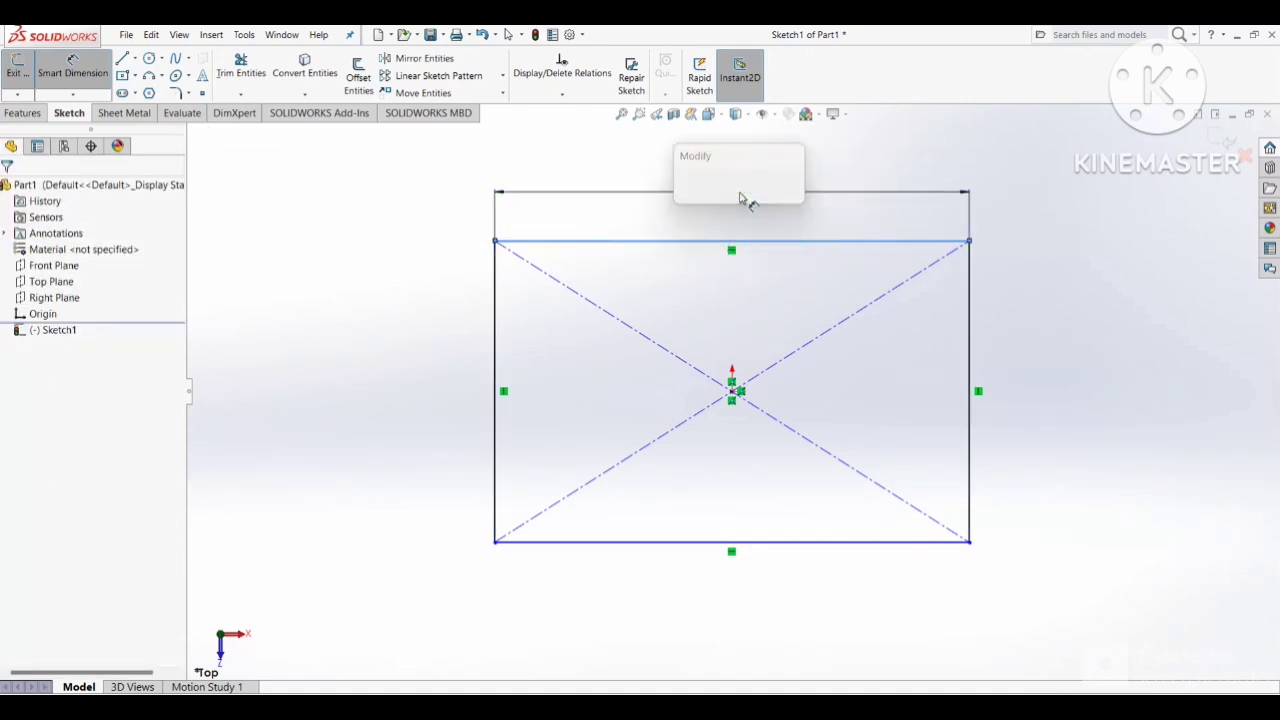
type("200")
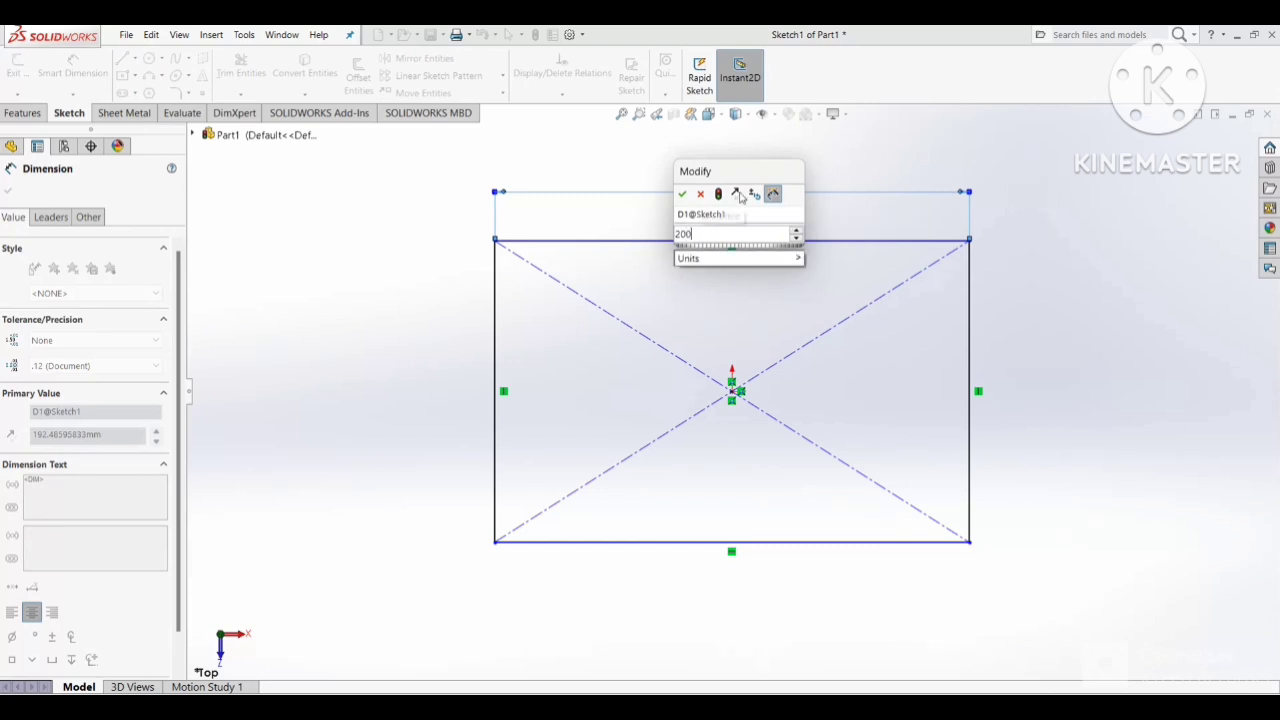
key("Return")
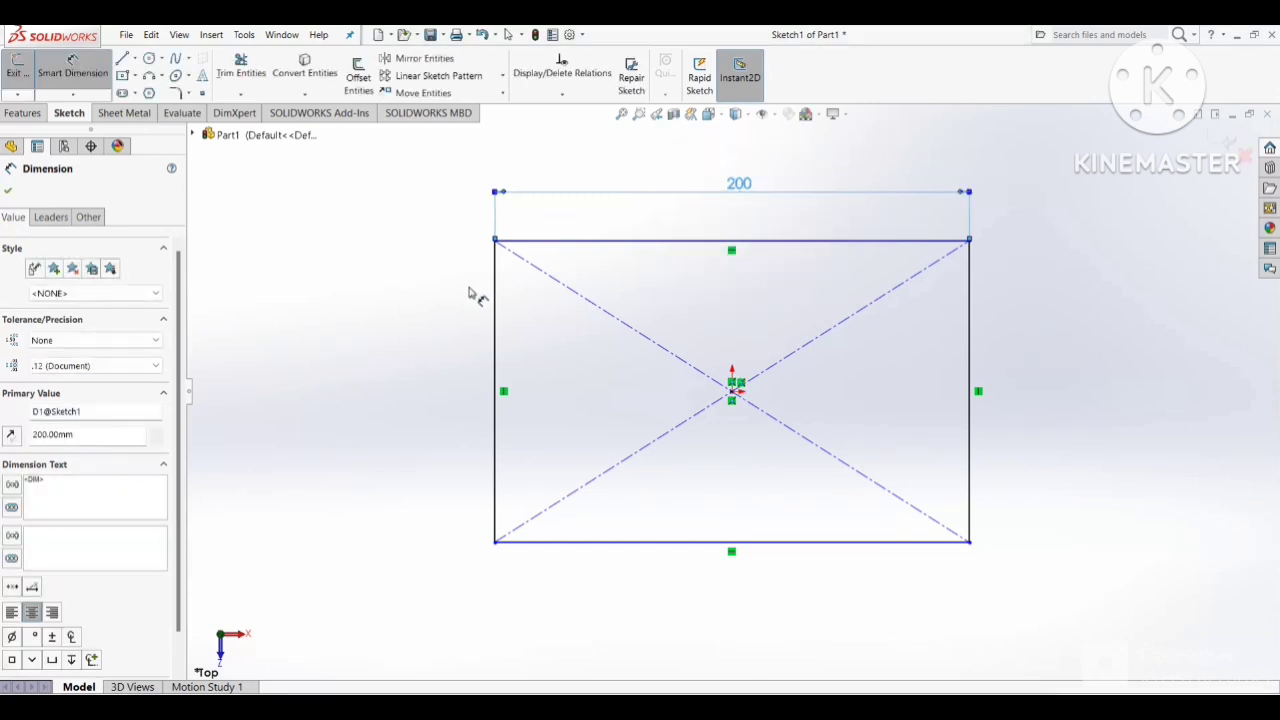
key("Escape")
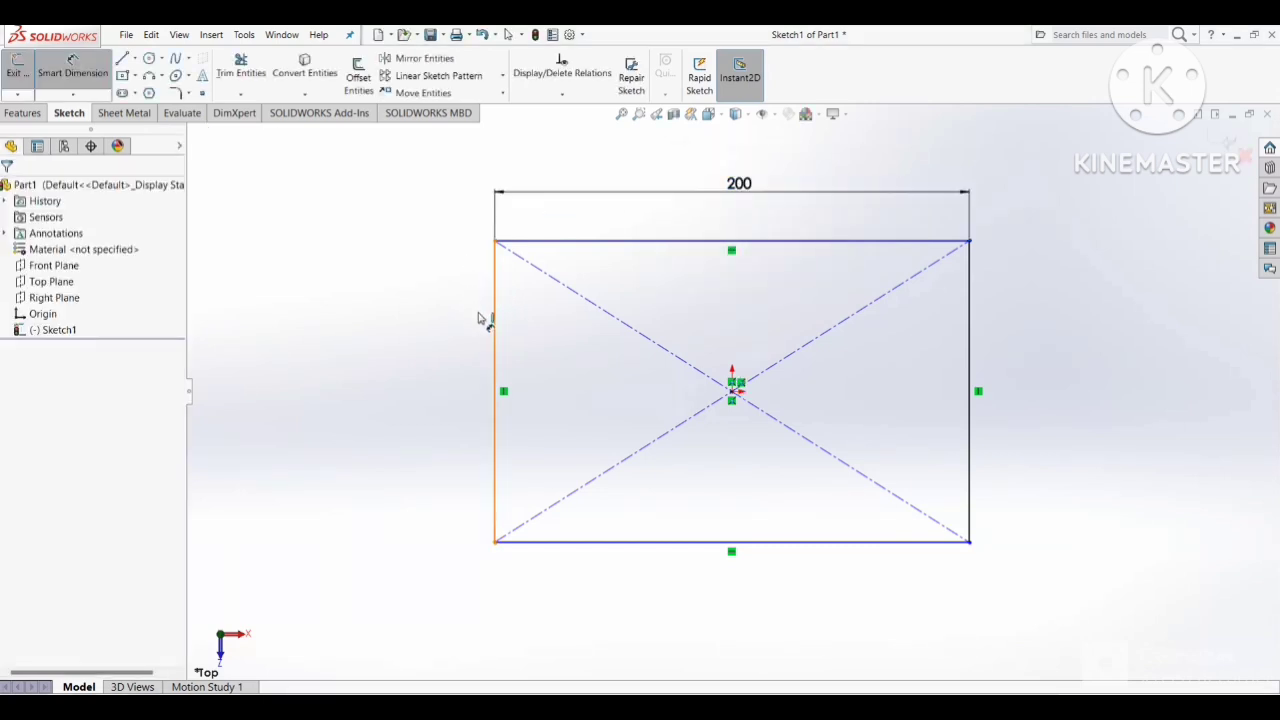
left_click(494, 314)
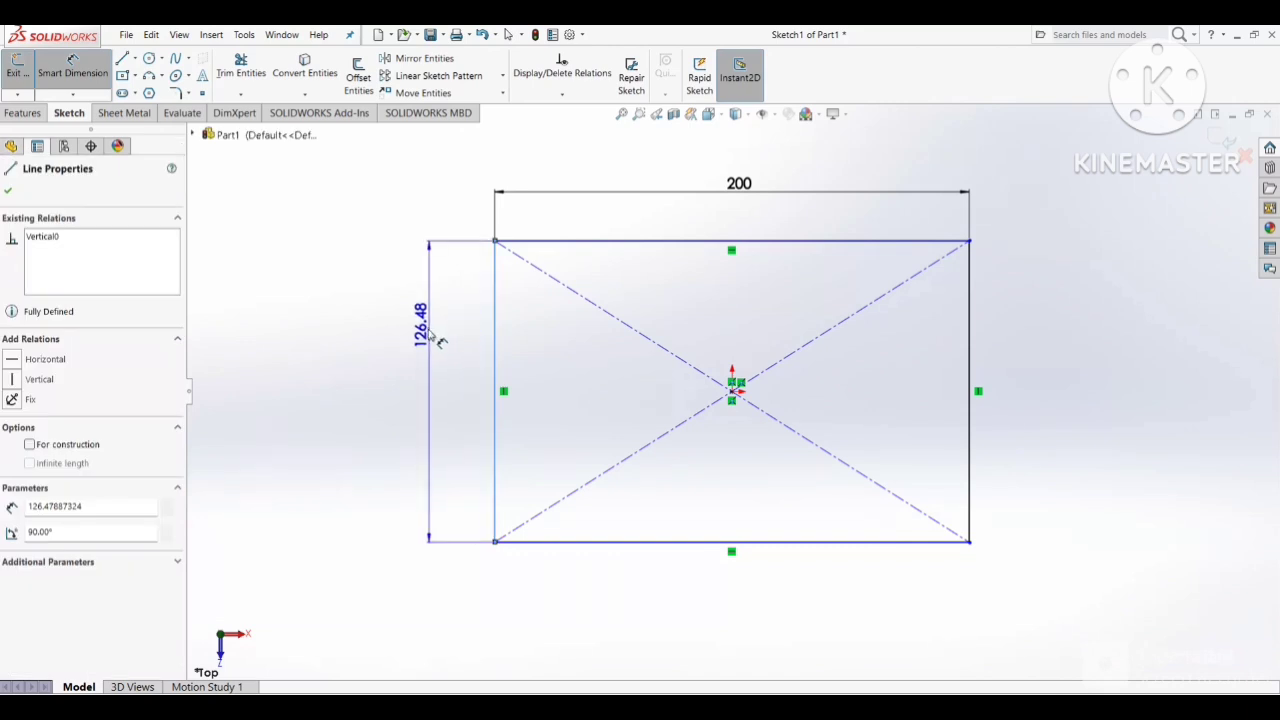
left_click(427, 338)
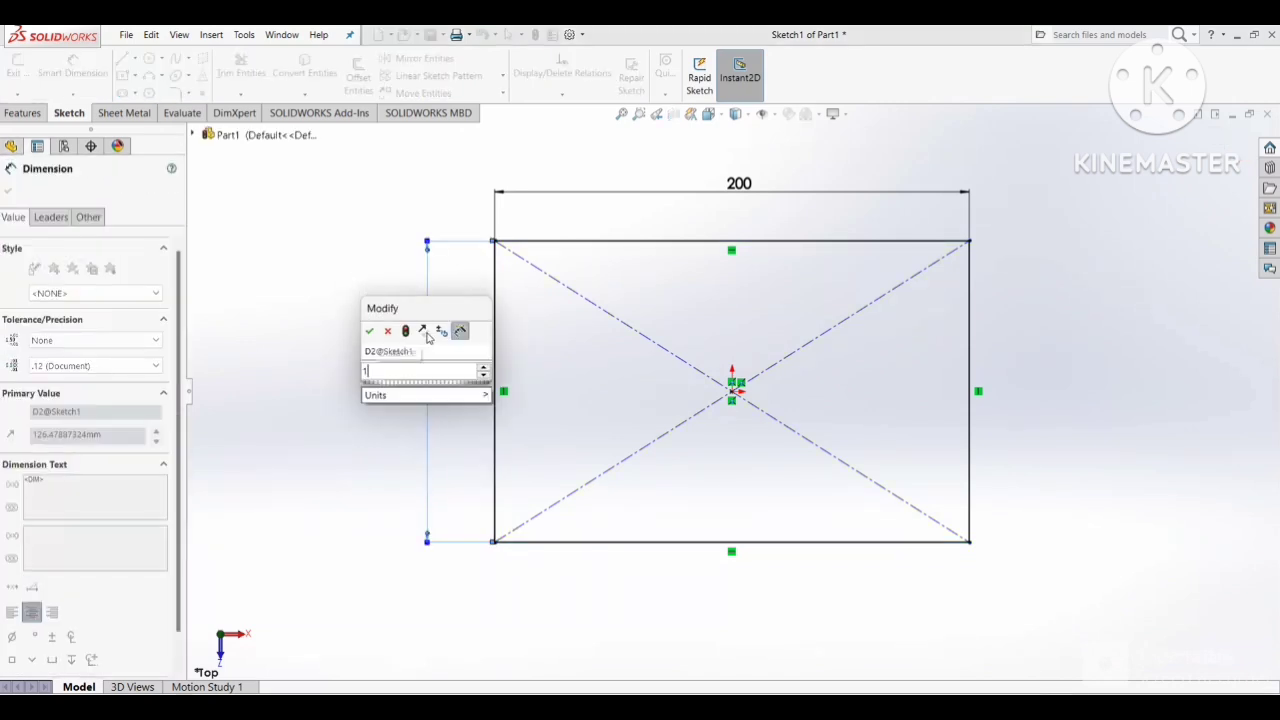
type("150")
key("Return")
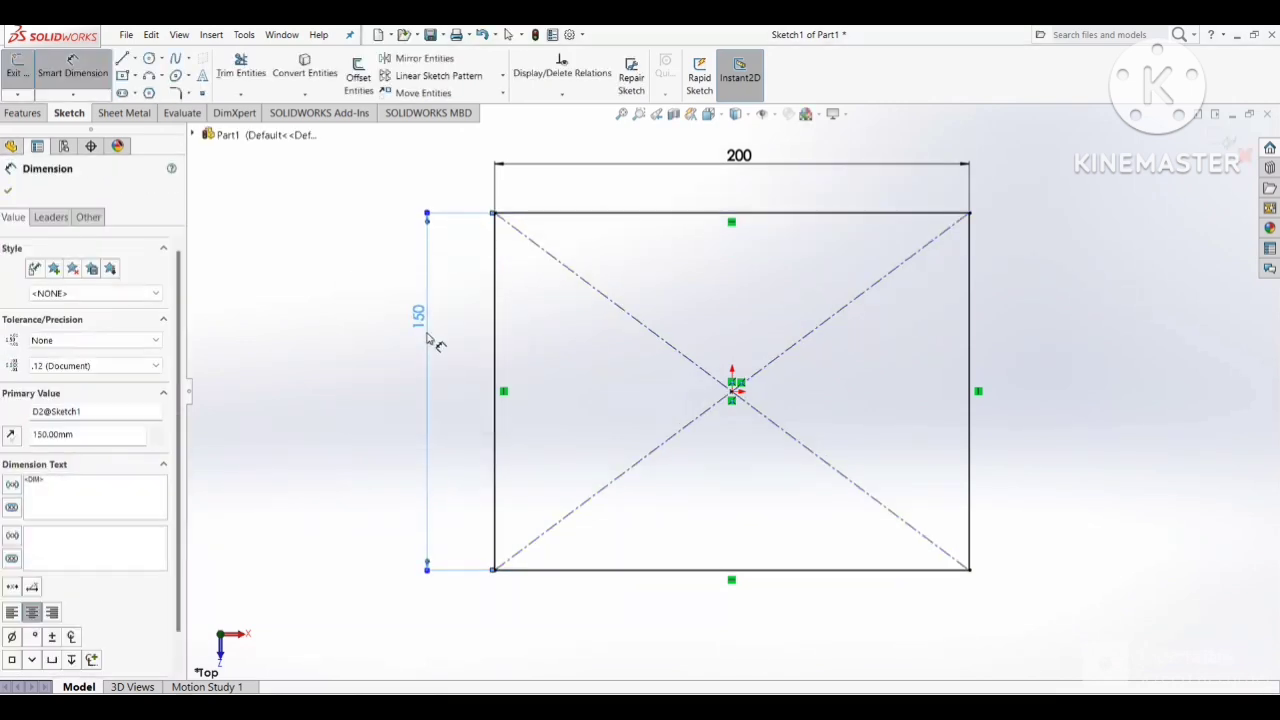
key("f")
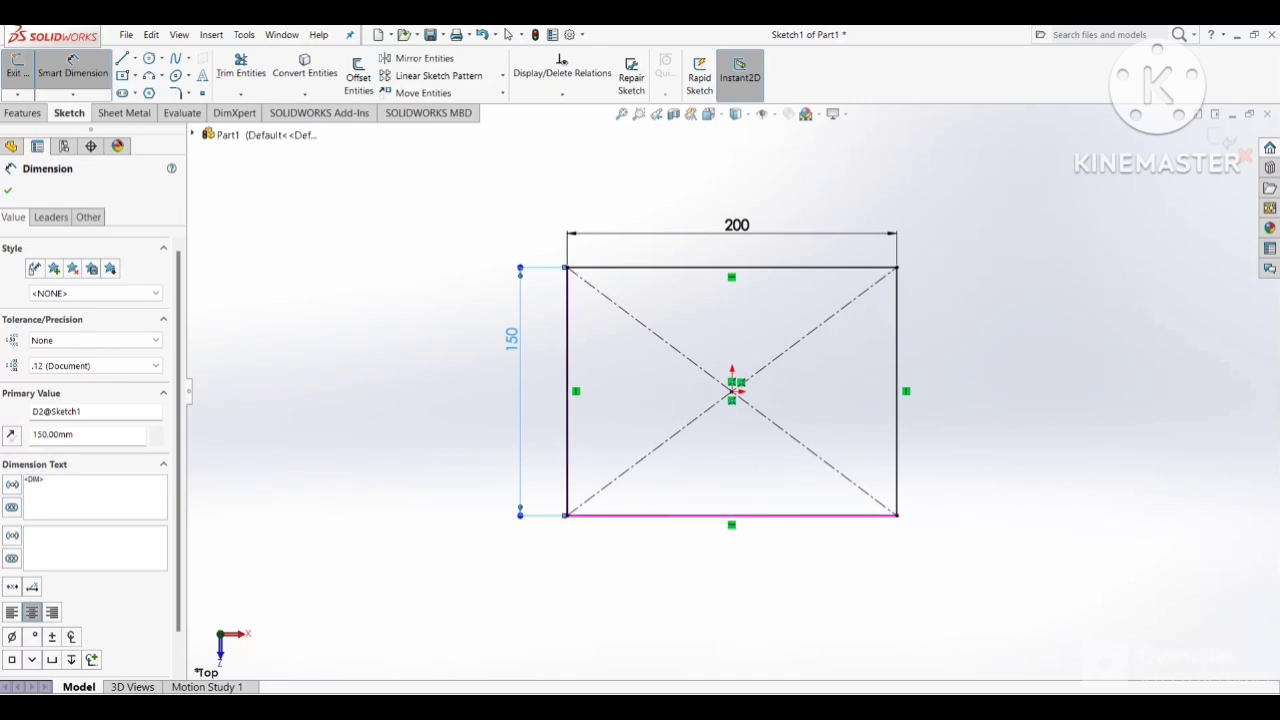
Step: Start a Base Flange from the rectangle sketch with 2.00 mm thickness
left_click(124, 112)
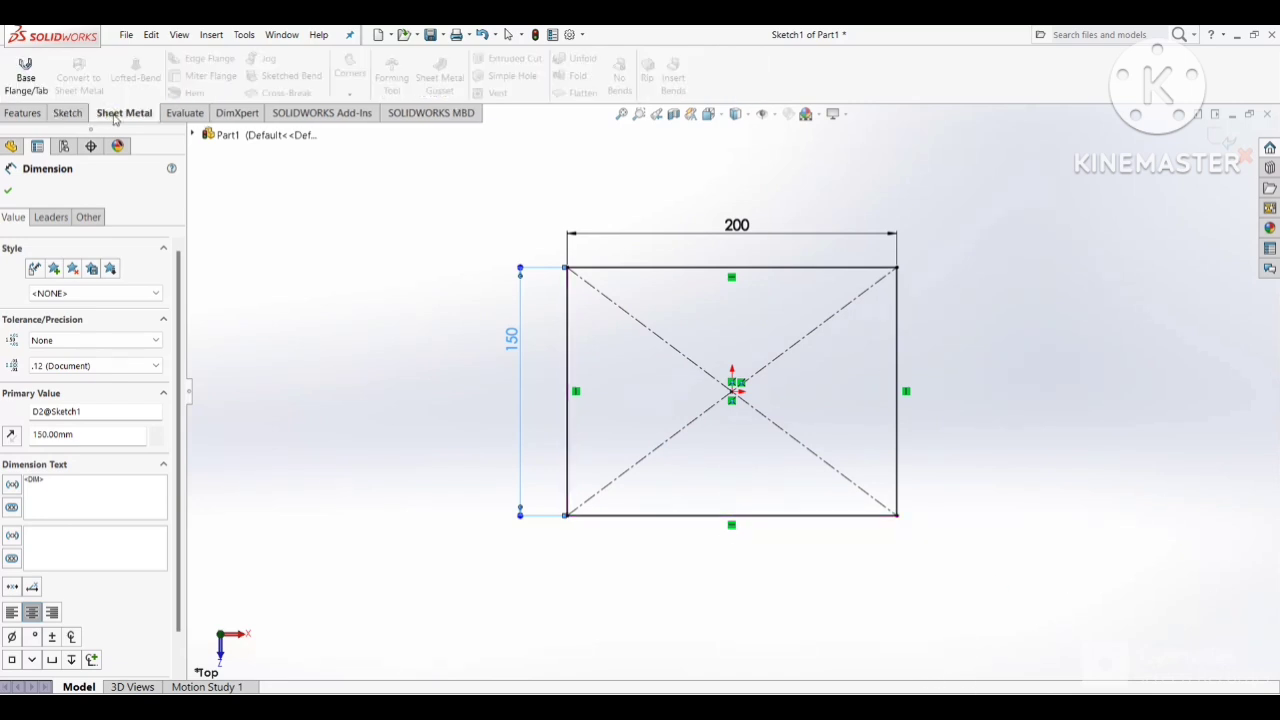
left_click(25, 80)
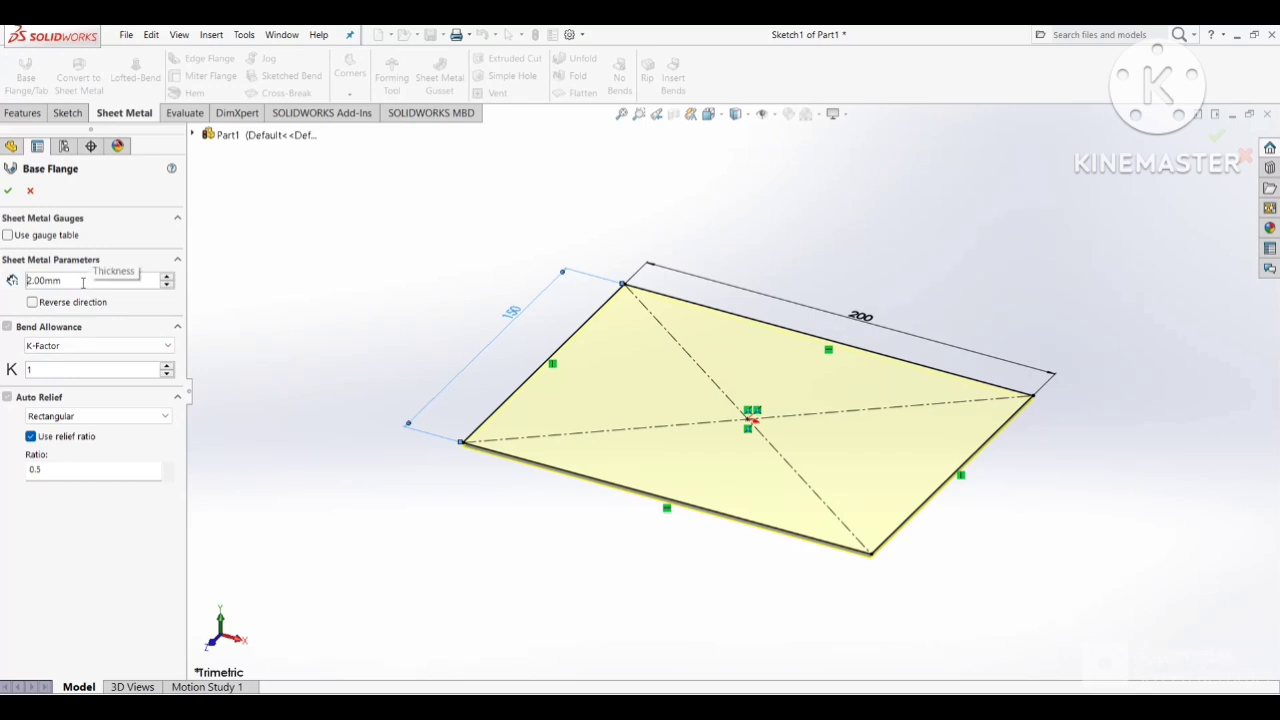
Step: Accept the base flange plate and orbit the view to see it face-on
left_click(11, 193)
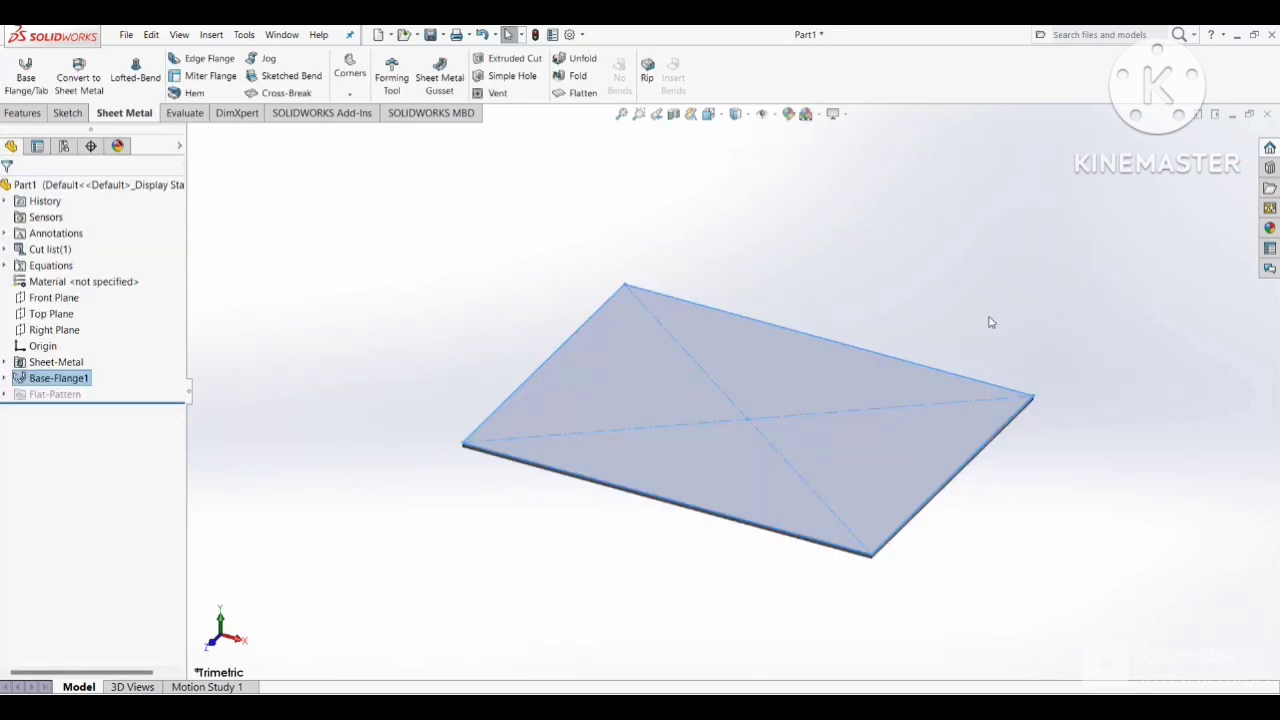
left_click(998, 358)
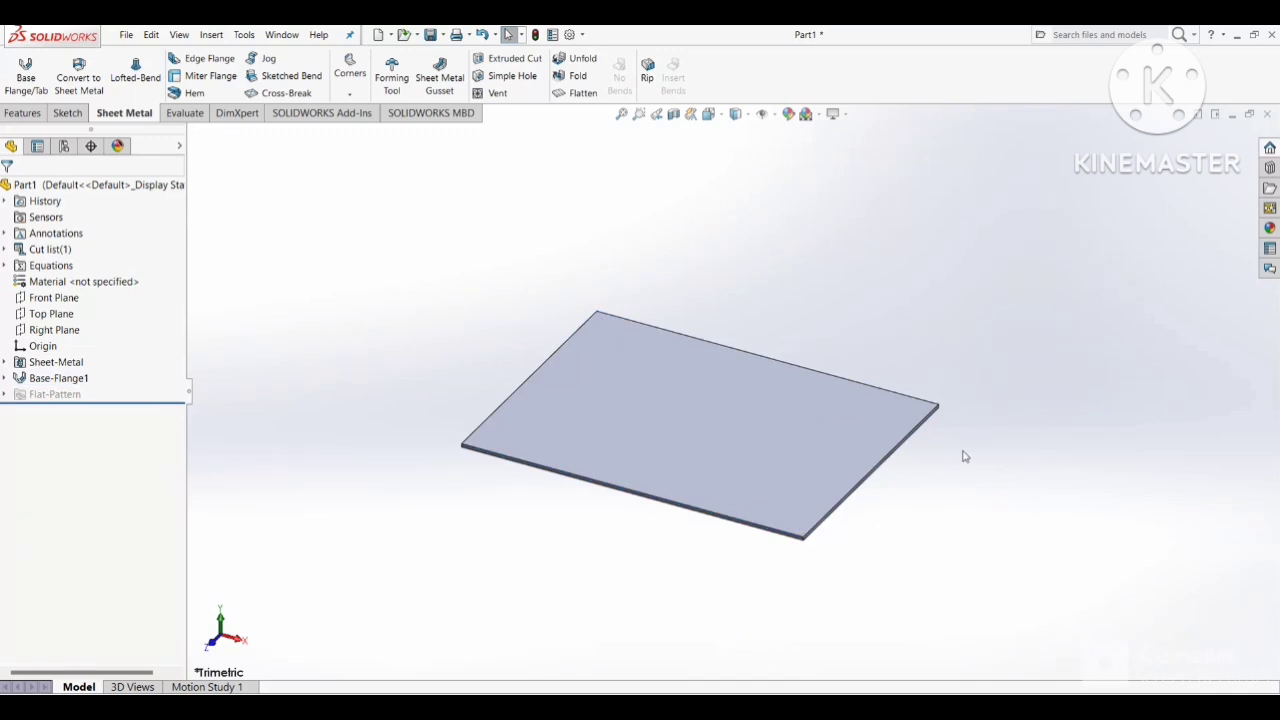
mouse_move(963, 457)
middle_mouse_down()
mouse_move(917, 314)
mouse_move(777, 200)
mouse_move(647, 294)
mouse_move(740, 491)
mouse_move(891, 434)
mouse_move(954, 288)
mouse_move(917, 169)
mouse_move(780, 386)
mouse_move(580, 420)
mouse_move(559, 207)
mouse_move(766, 209)
mouse_move(746, 514)
middle_mouse_up()
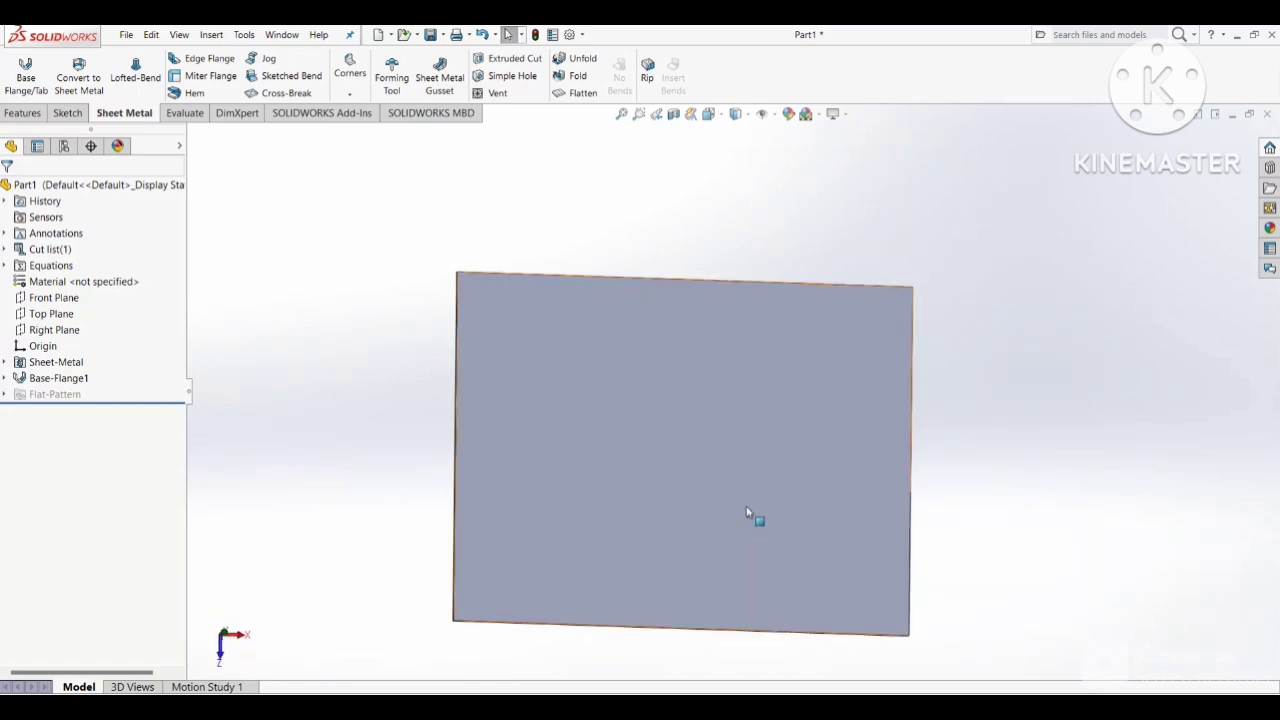
scroll(746, 514, "up", 3)
scroll(743, 514, "down", 1)
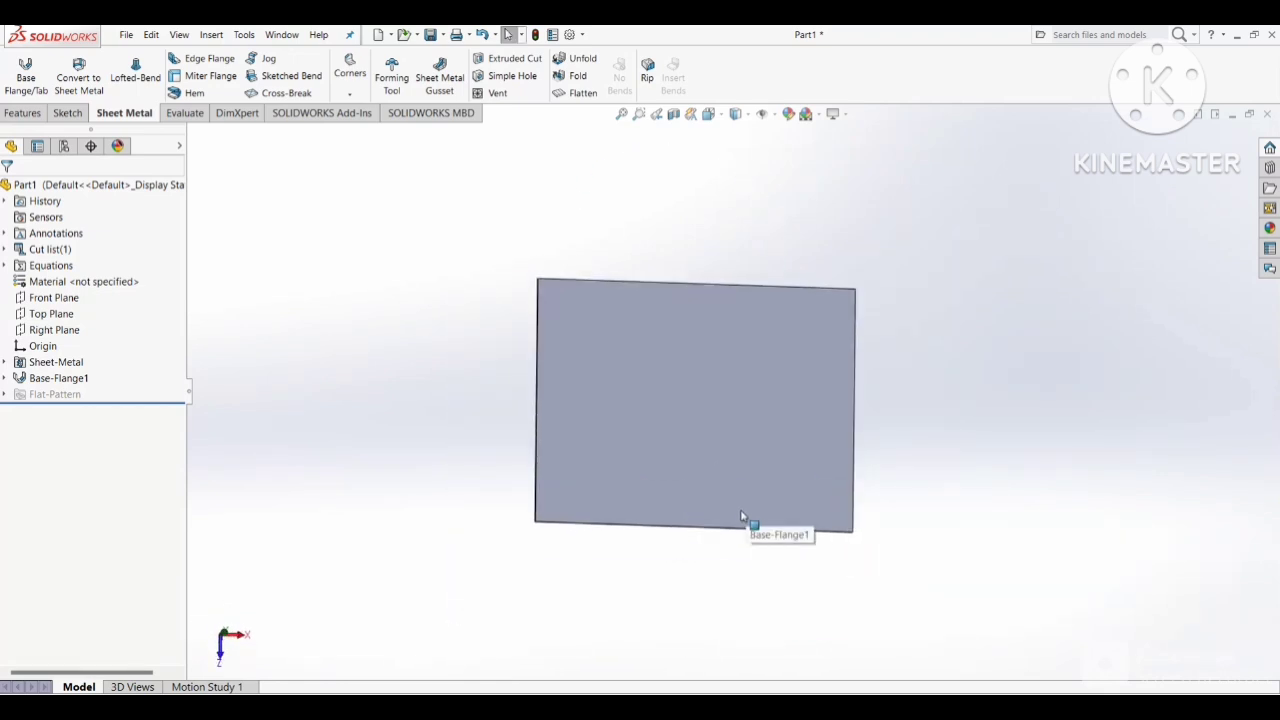
left_click(698, 440)
Step: Edit the base sketch, changing its dimensions to 2500 mm wide by 1250 mm tall
left_click(748, 366)
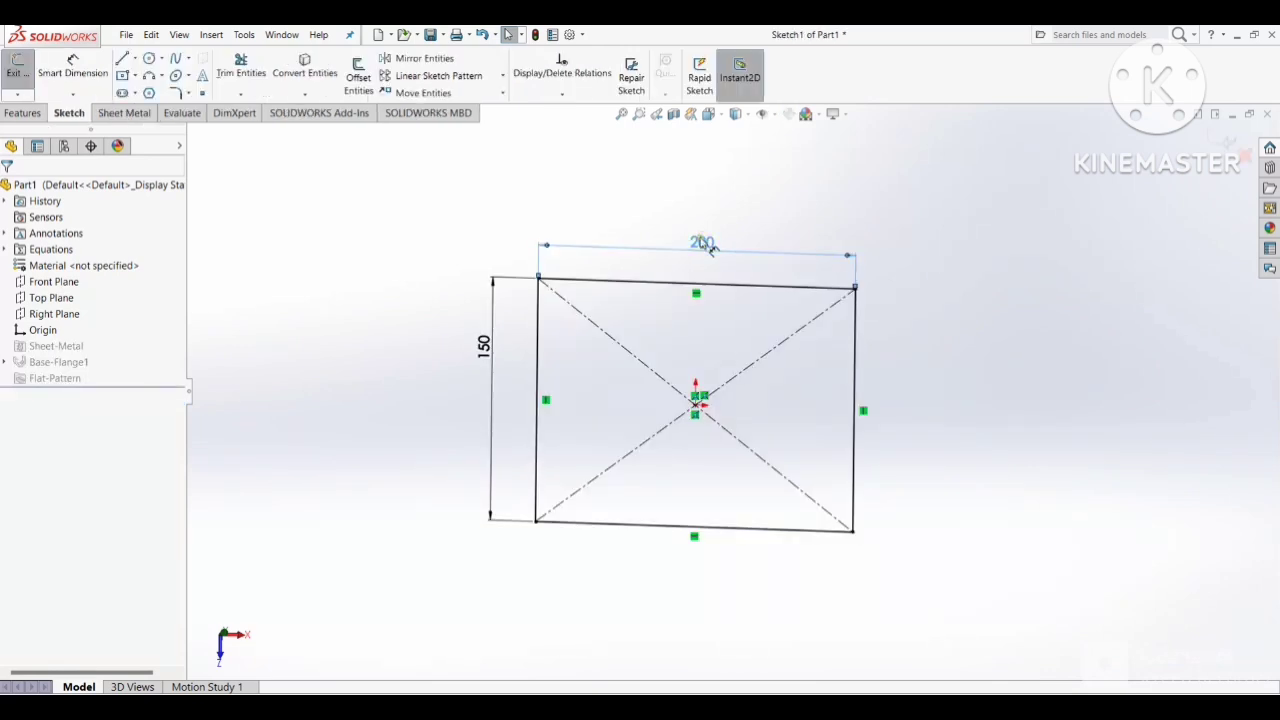
double_click(701, 243)
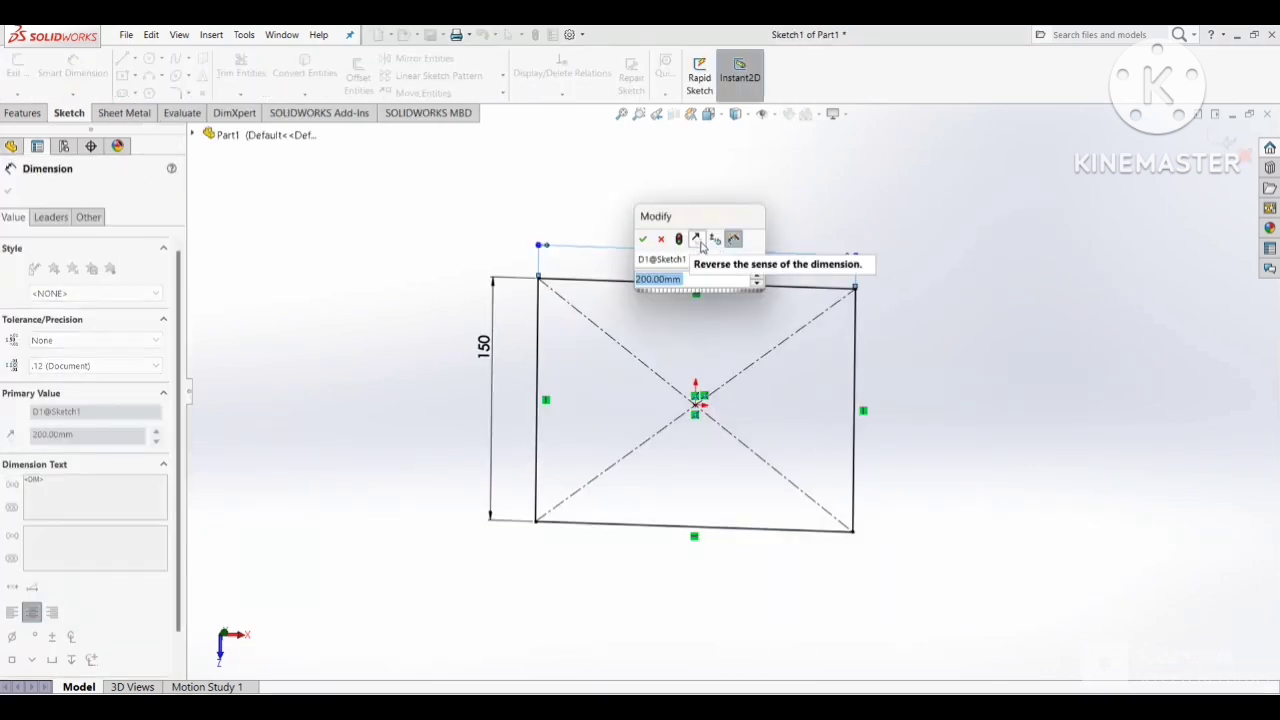
type("25")
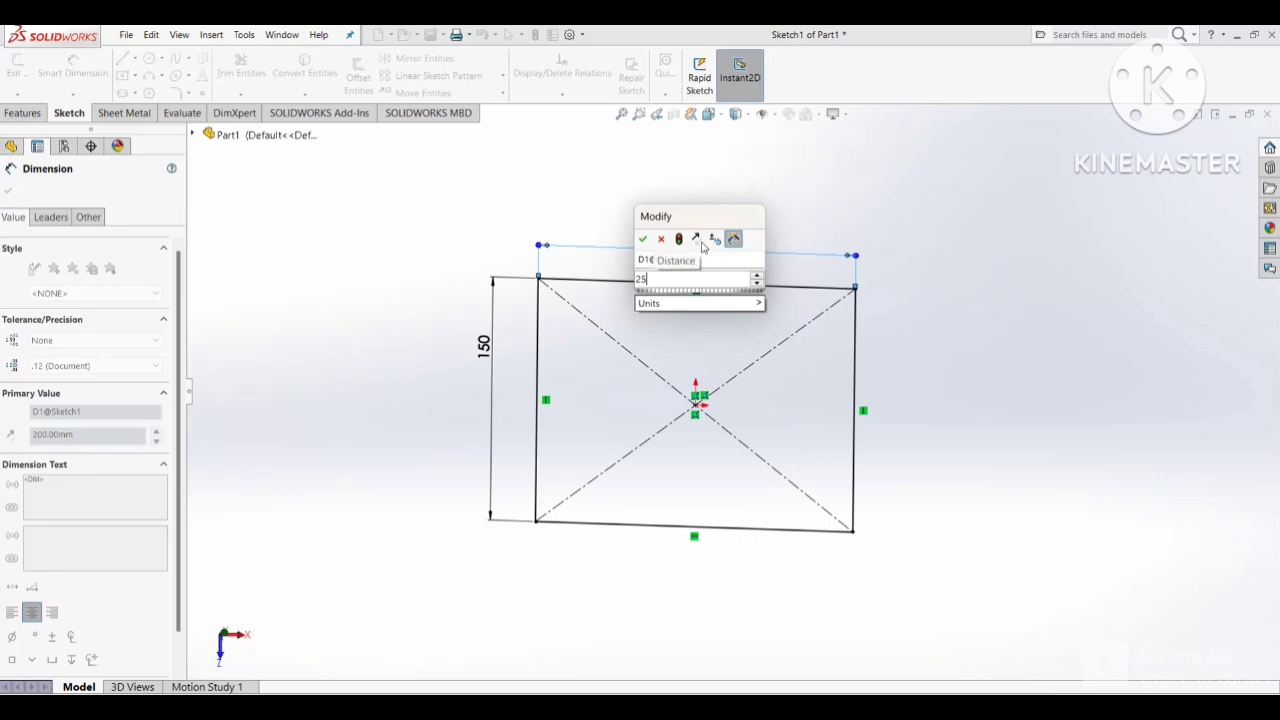
type("00")
key("Return")
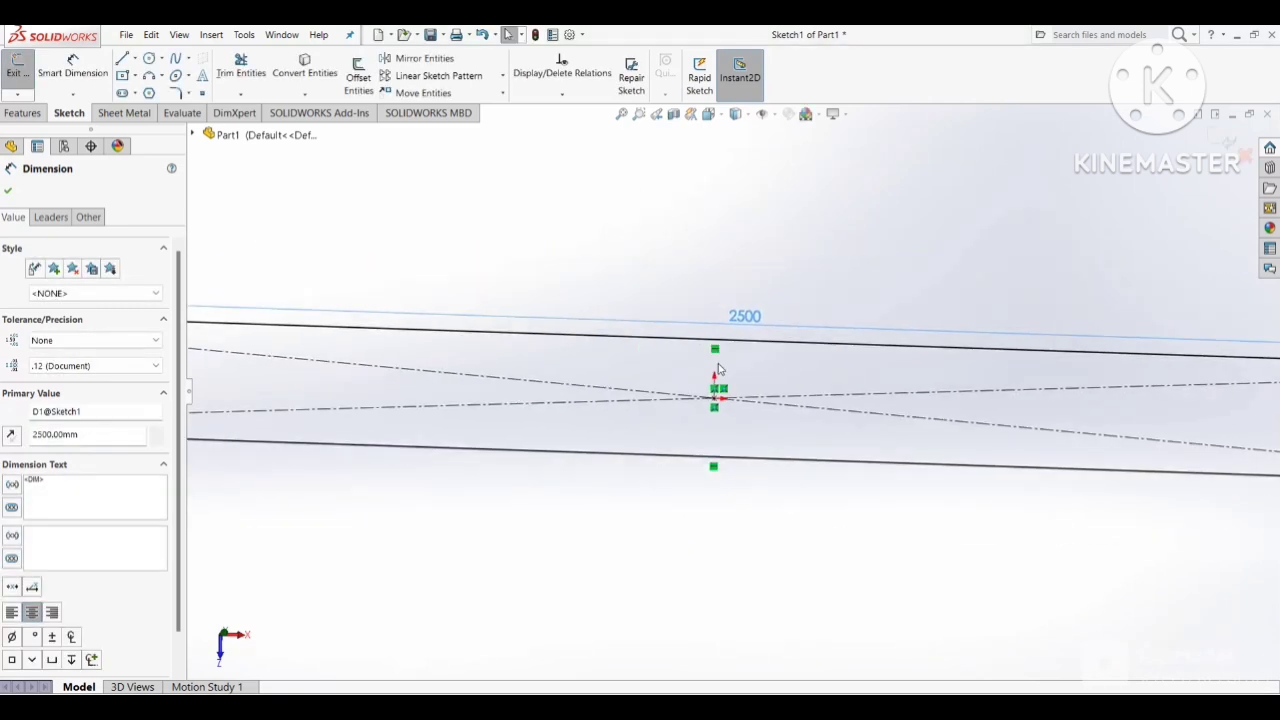
key("f")
key("Escape")
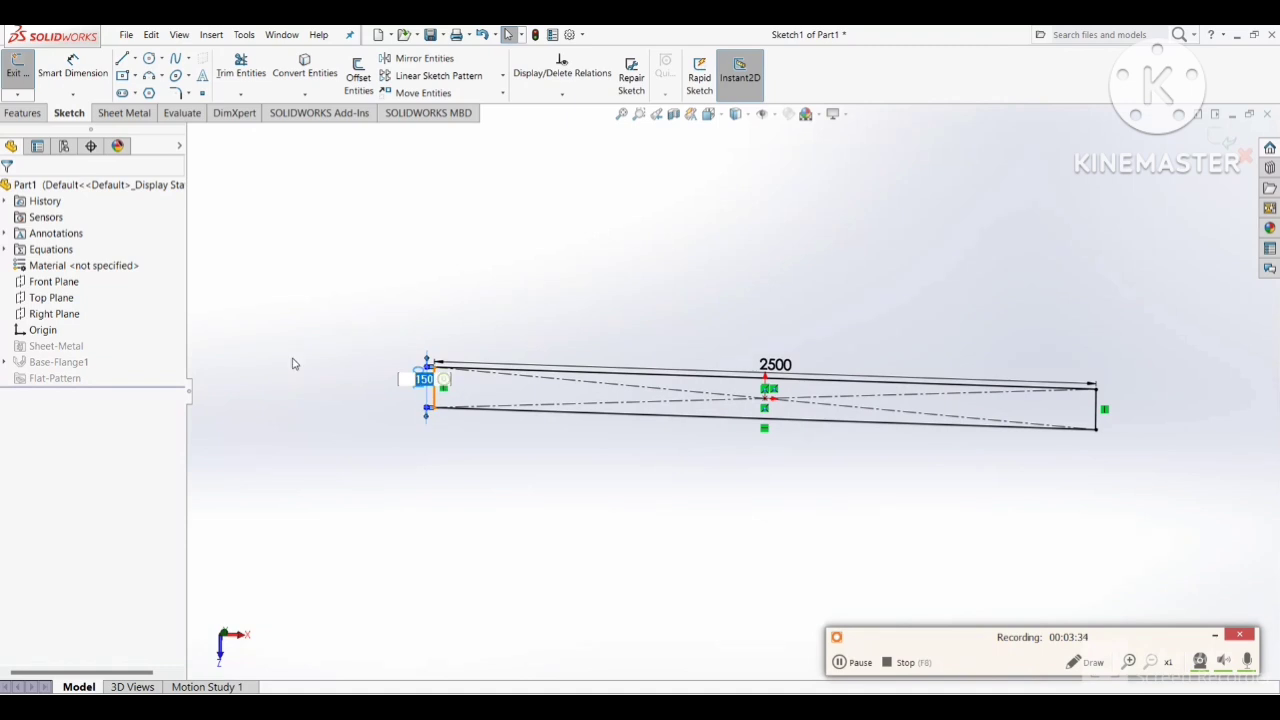
key("Return")
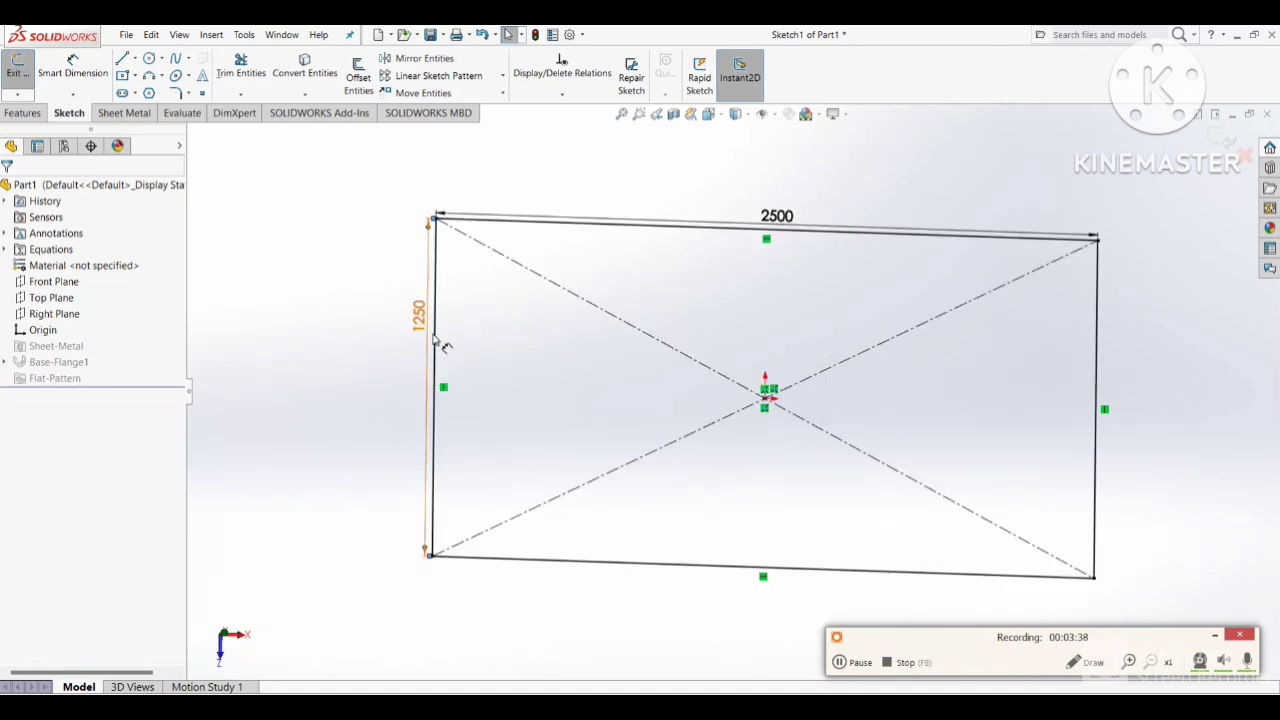
key("f")
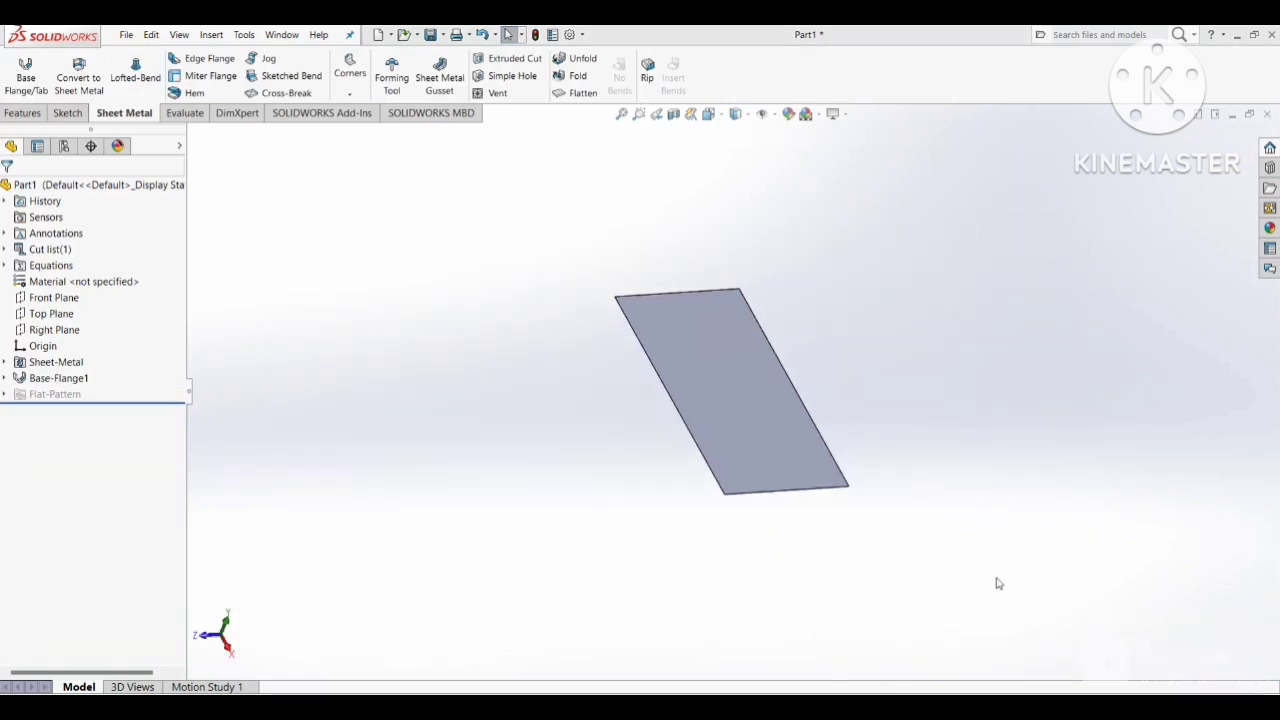
Step: Rotate and zoom the view to inspect the 2500 × 1250 plate
mouse_move(866, 491)
middle_mouse_down()
mouse_move(823, 550)
mouse_move(800, 420)
mouse_move(951, 549)
mouse_move(894, 634)
mouse_move(877, 598)
middle_mouse_up()
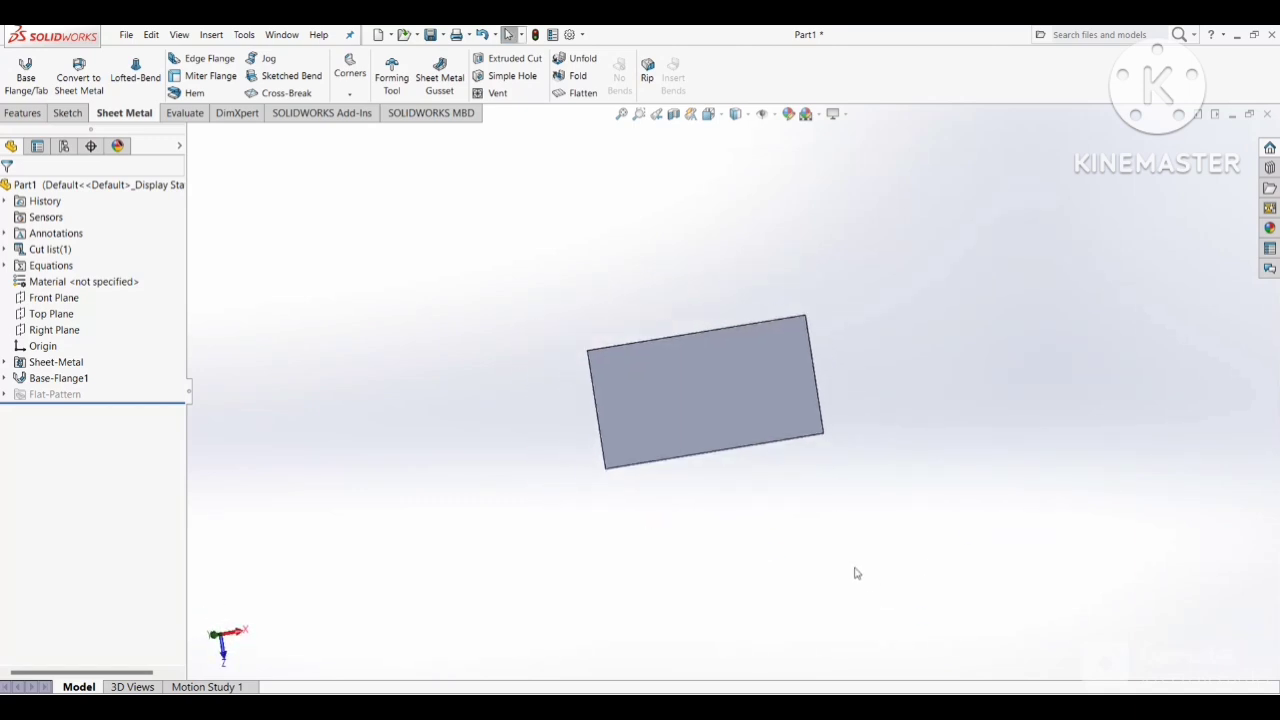
scroll(855, 573, "down", 2)
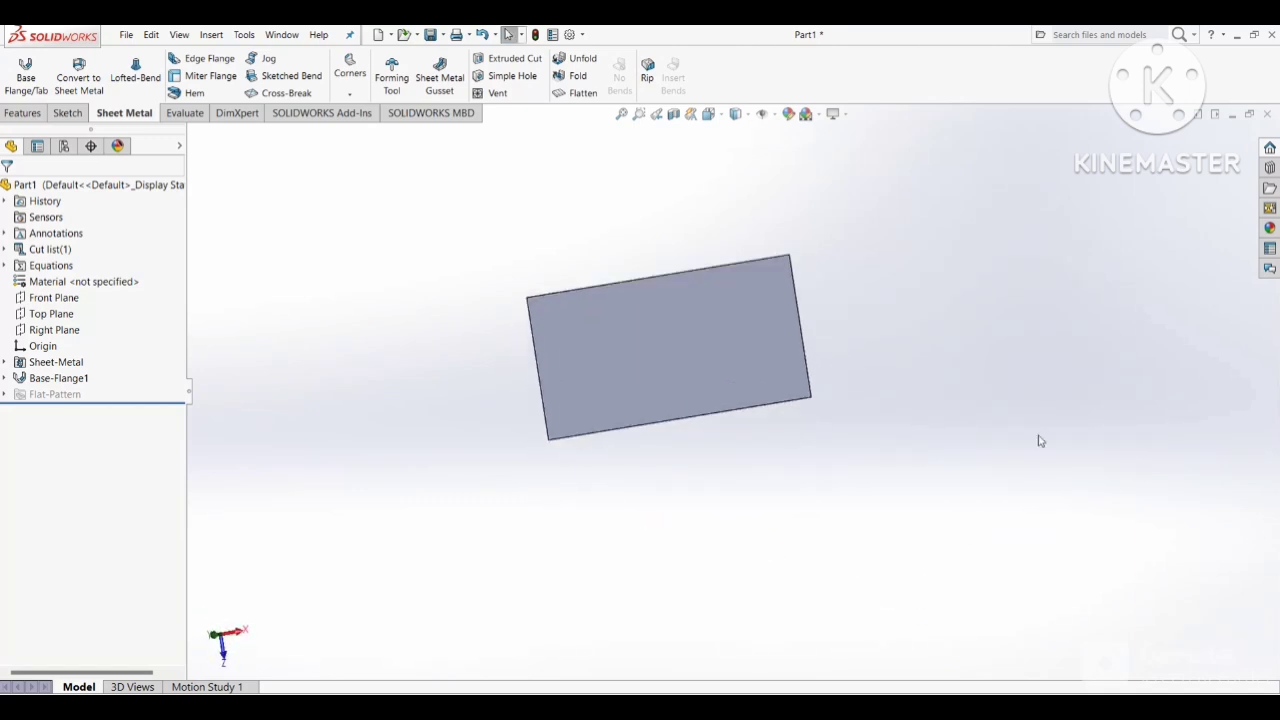